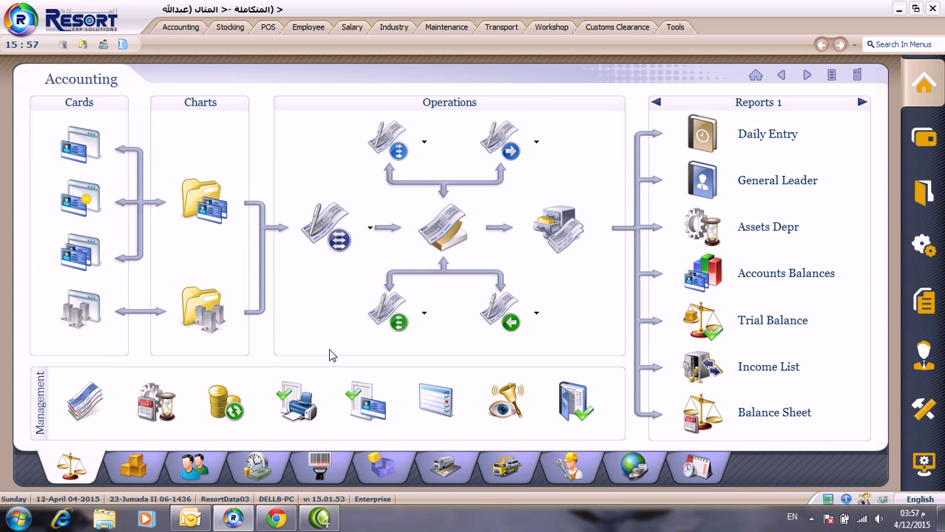
Step: Launch the Create Database wizard from the top toolbar icon
click(62, 46)
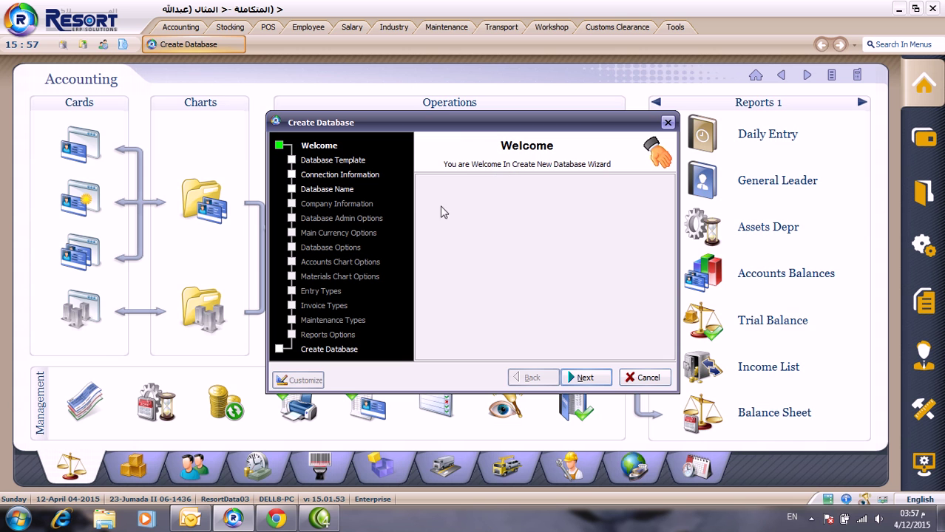
Step: Advance from the Welcome page to the Database Template stage
click(584, 378)
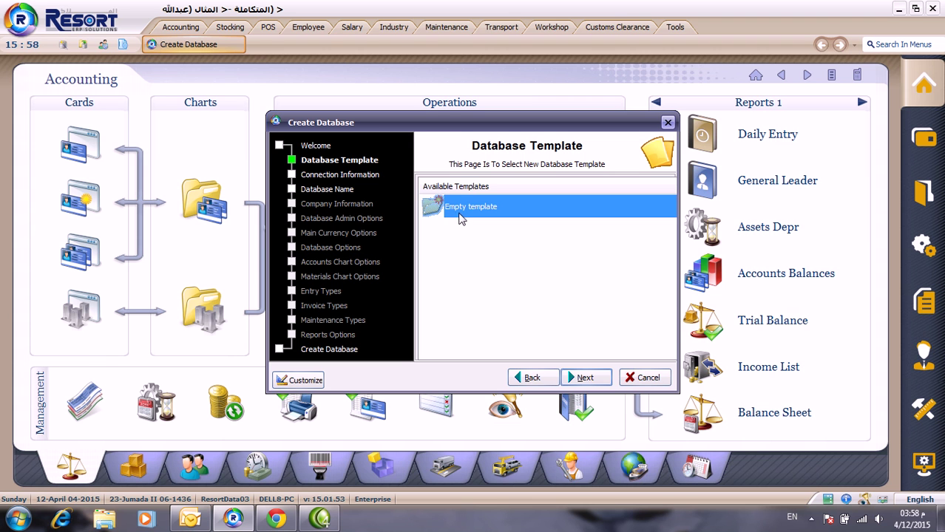
Step: Accept the default template and connection settings and the database name ResortData05
click(594, 379)
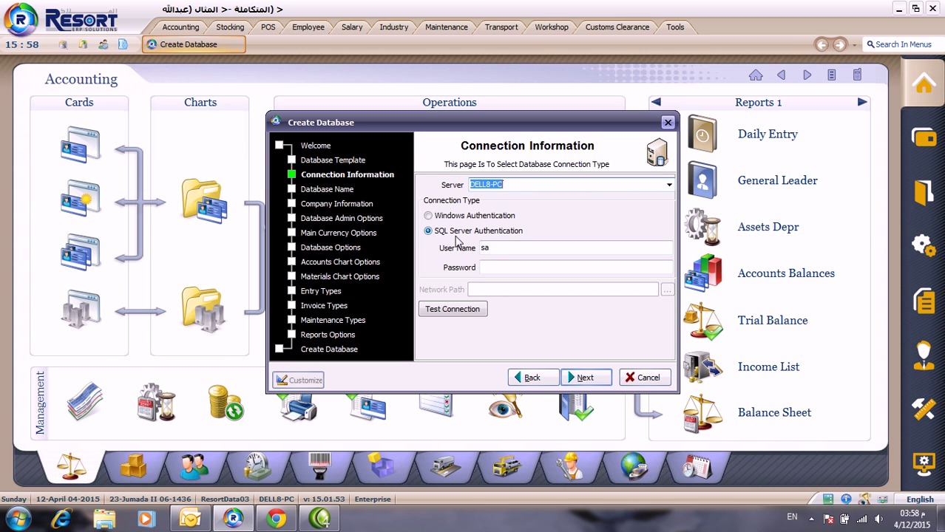
click(596, 378)
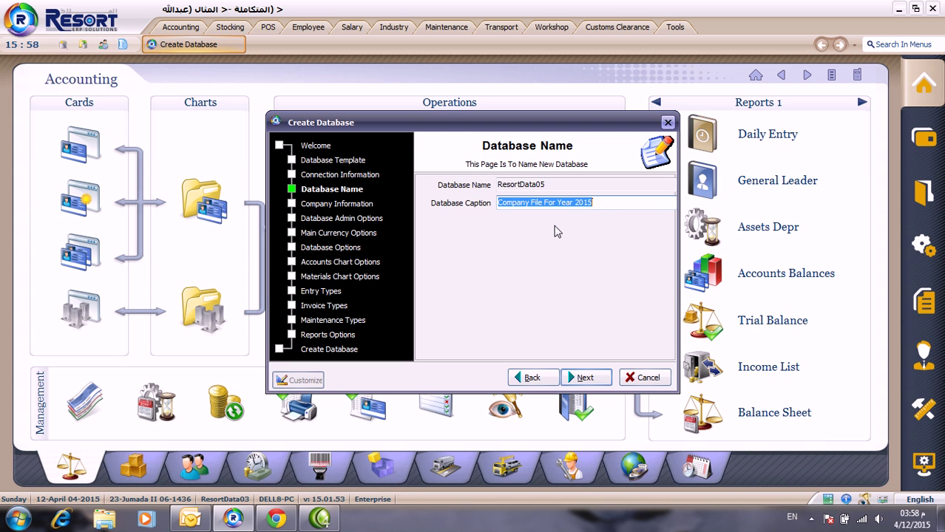
key(Return)
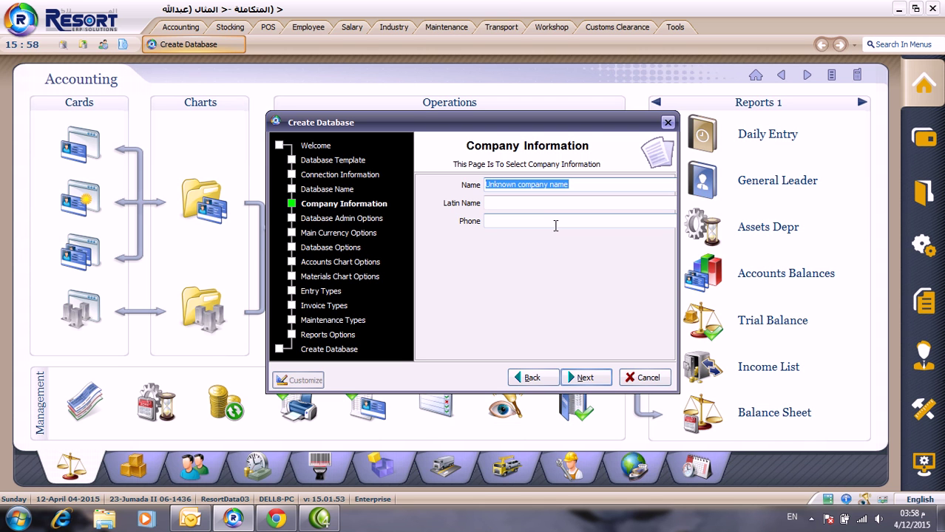
Step: Enter company name Global Al Motakamel, Latin name المتكامل العالمي, and the company phone number
text(Gl)
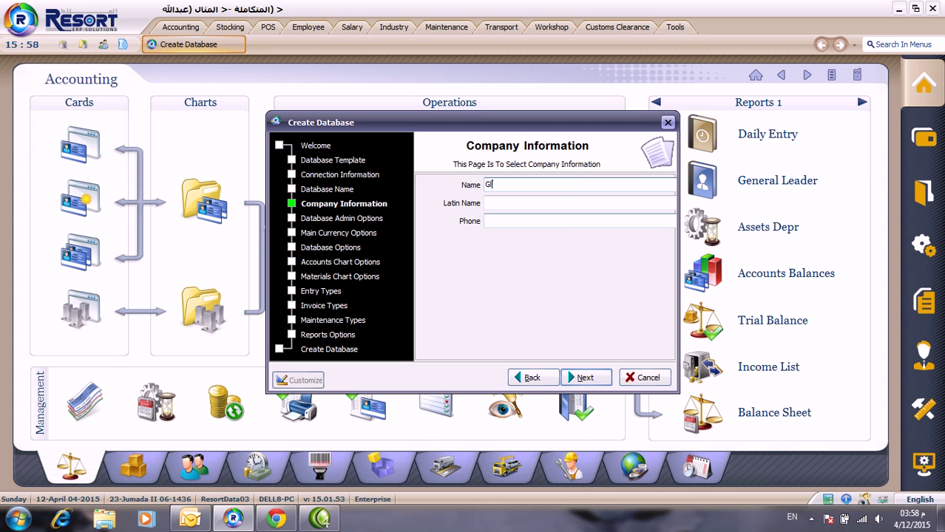
text(obal Al Motakamel)
key(Tab)
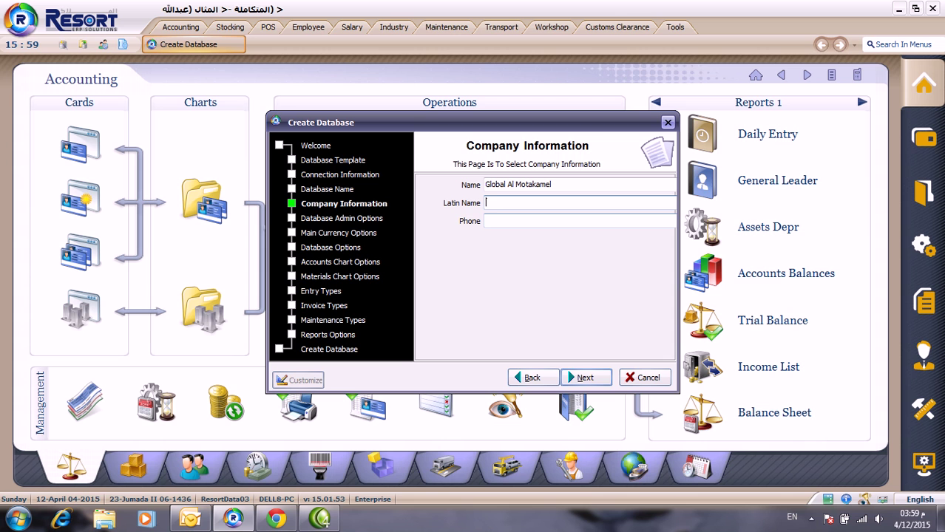
key(alt+shift)
text(المتكامل)
text(العالمي)
key(alt+shift)
key(Tab)
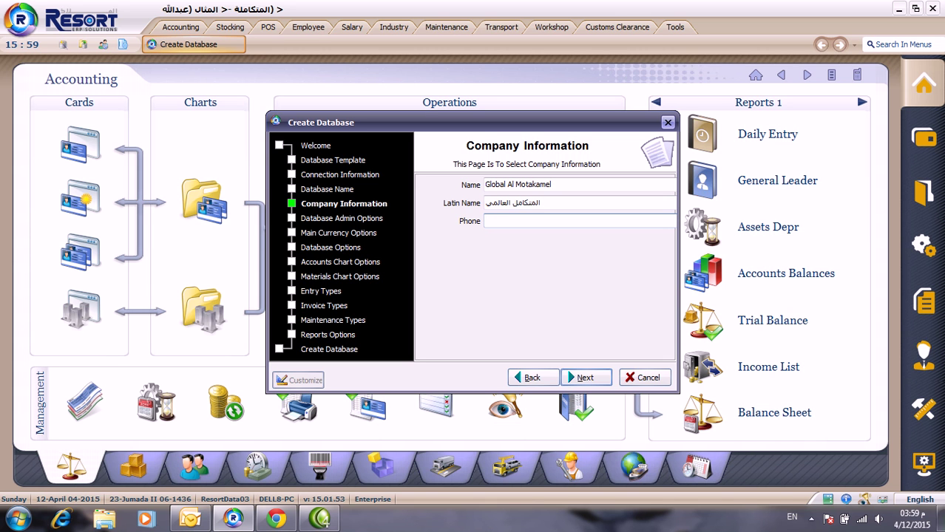
Step: Set the database administrator user name to Accounting Manager, leaving the password blank
click(583, 377)
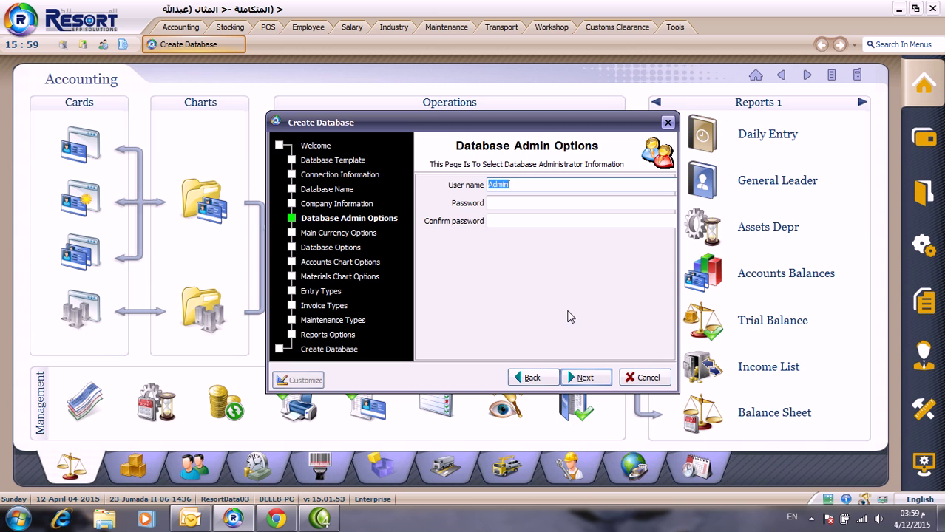
text(Accounting Manager)
key(Tab)
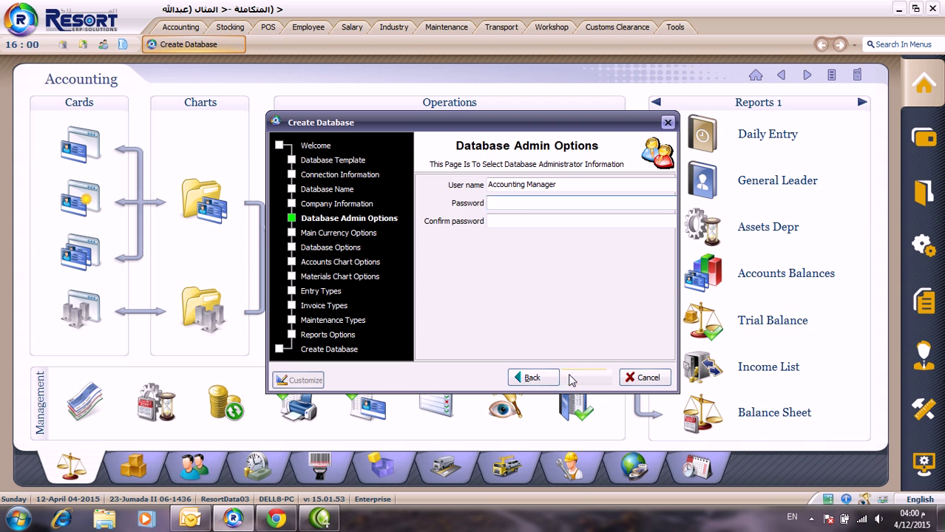
click(578, 377)
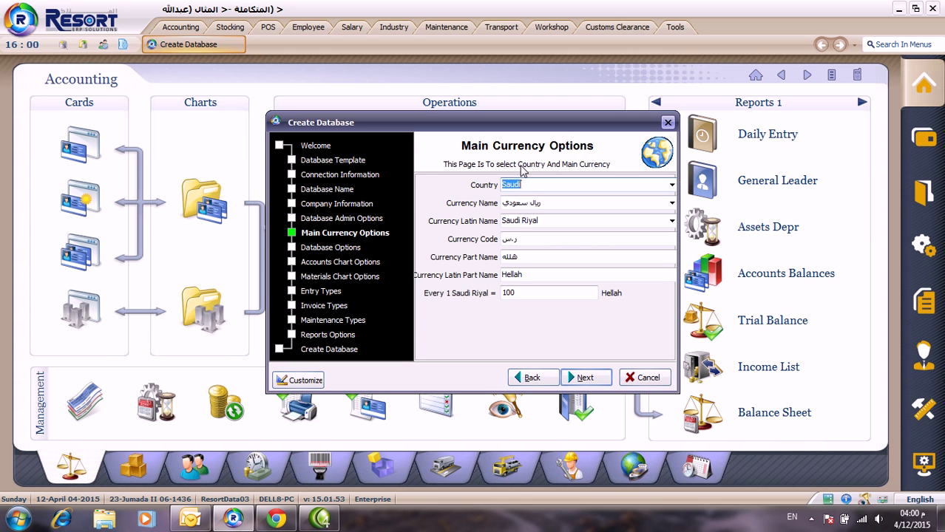
Step: Select Bahrain as the country so the main currency becomes Bahrain Dinar
key(Down)
text(b)
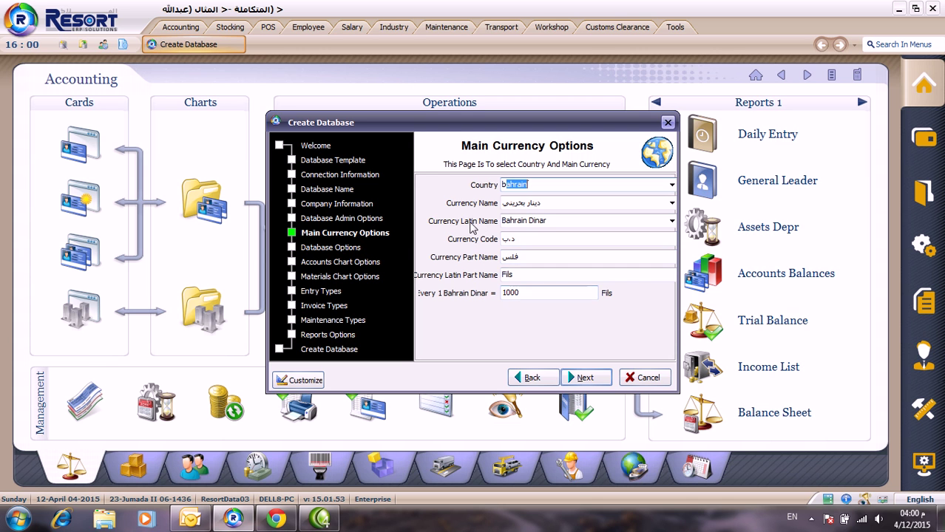
click(585, 379)
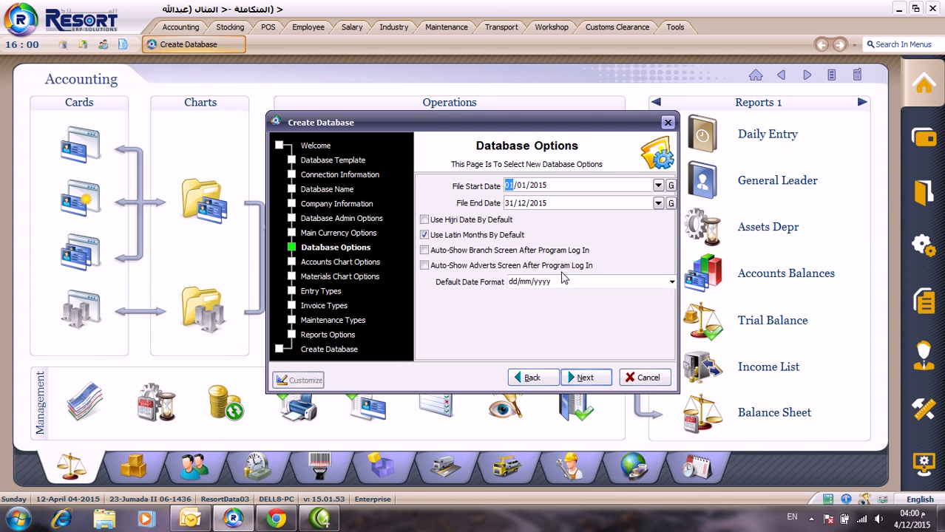
Step: Change the file start date to 12/04/2015, previewing it in Hijri before returning to Gregorian
text(2)
click(671, 187)
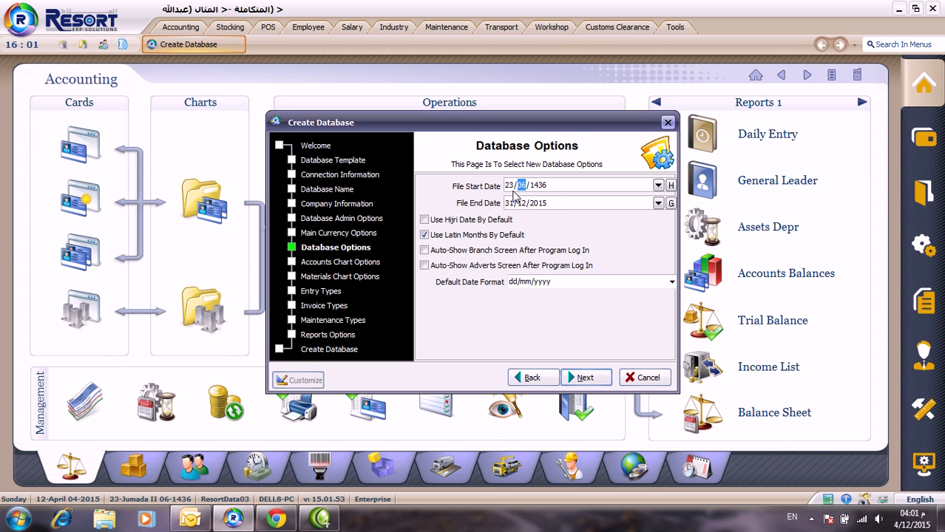
click(671, 186)
click(672, 187)
click(672, 187)
Step: Keep dd/mm/yyyy as the default date format and proceed to the chart options
click(665, 282)
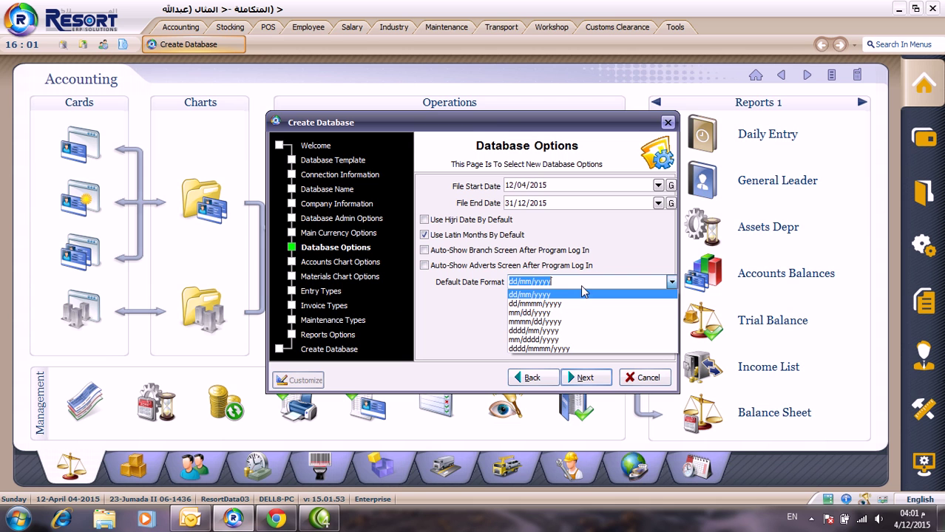
click(457, 313)
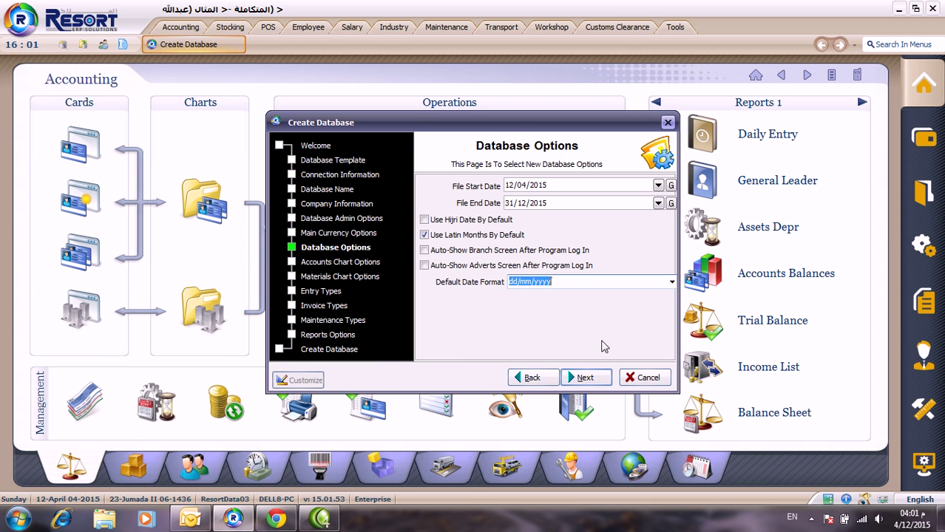
click(671, 282)
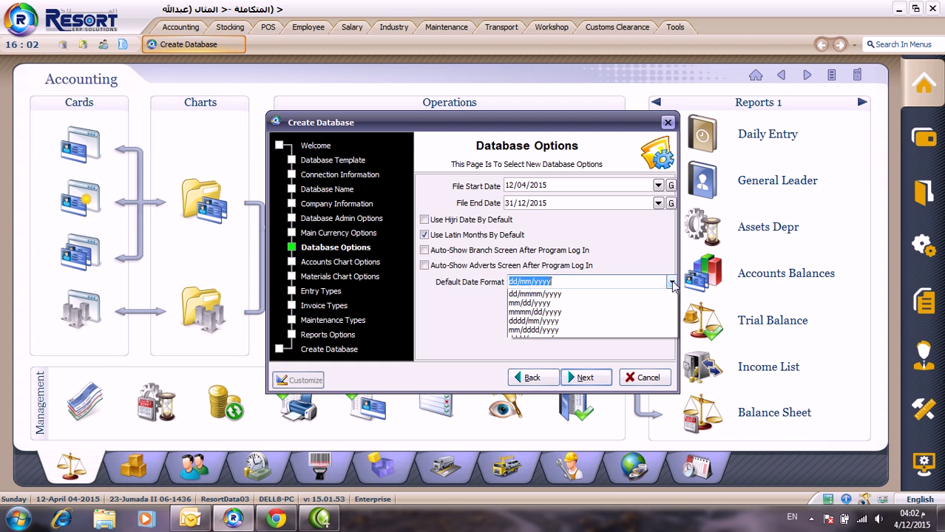
click(458, 321)
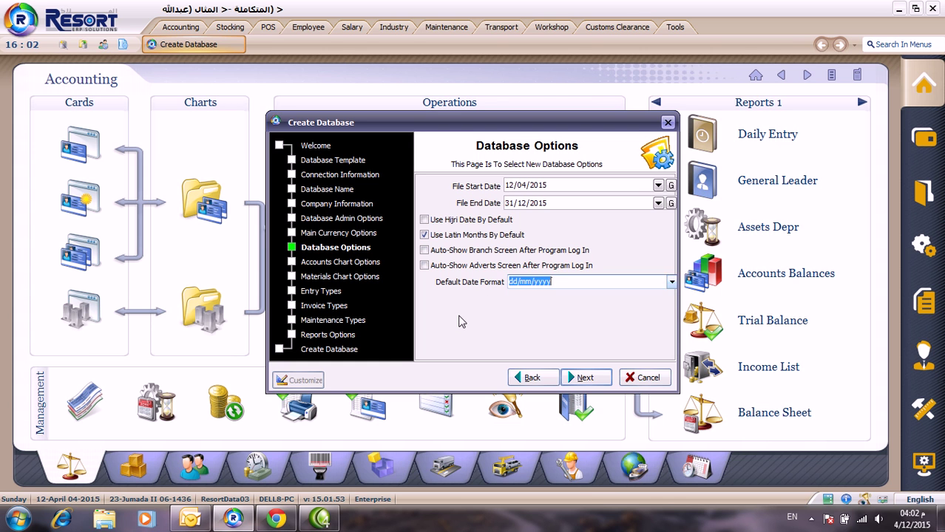
click(585, 379)
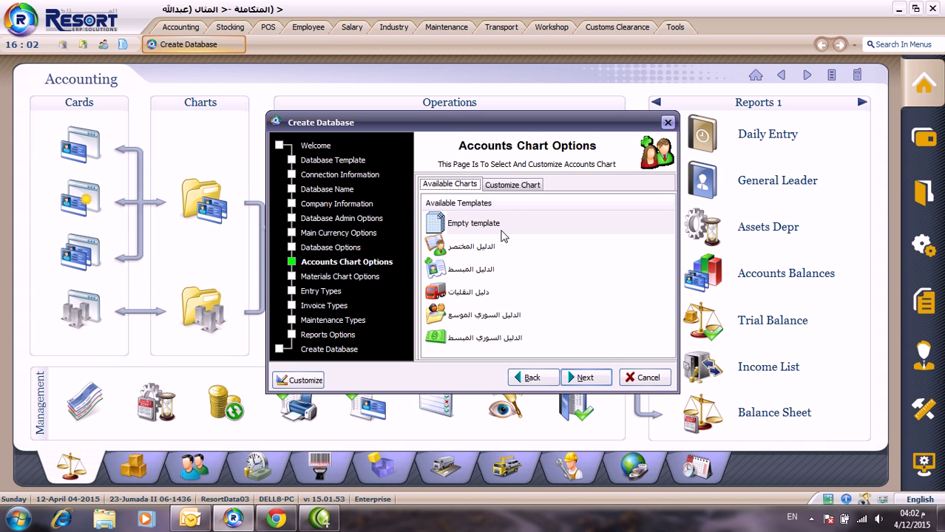
Step: Choose the Empty template for both the accounts chart and the materials chart
click(506, 235)
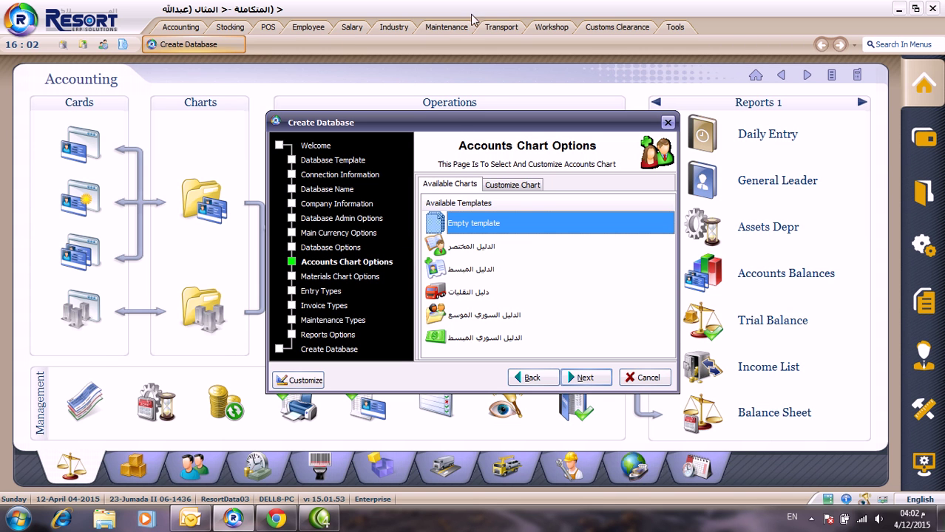
click(580, 379)
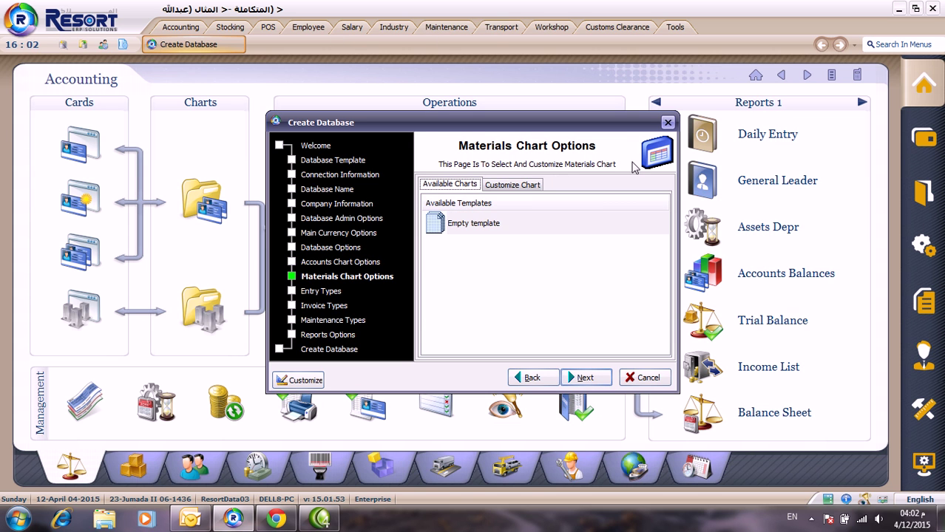
click(507, 224)
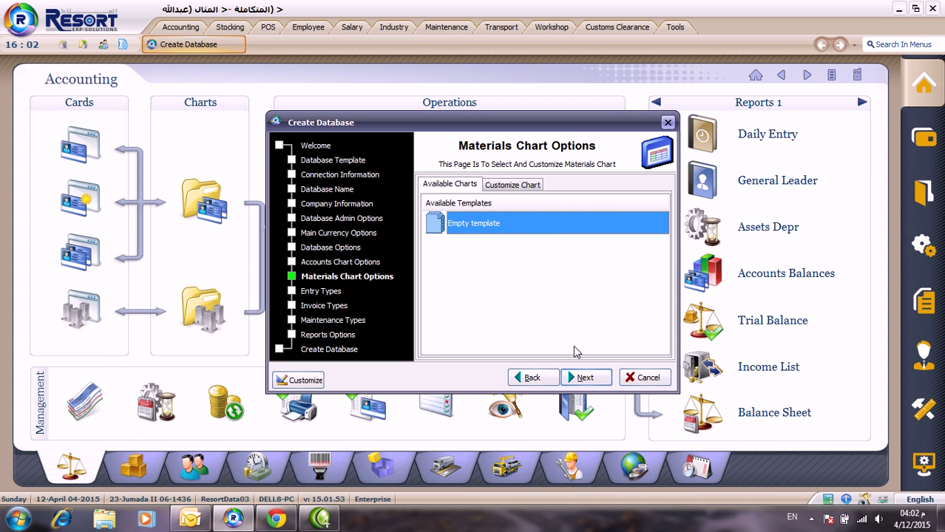
click(581, 378)
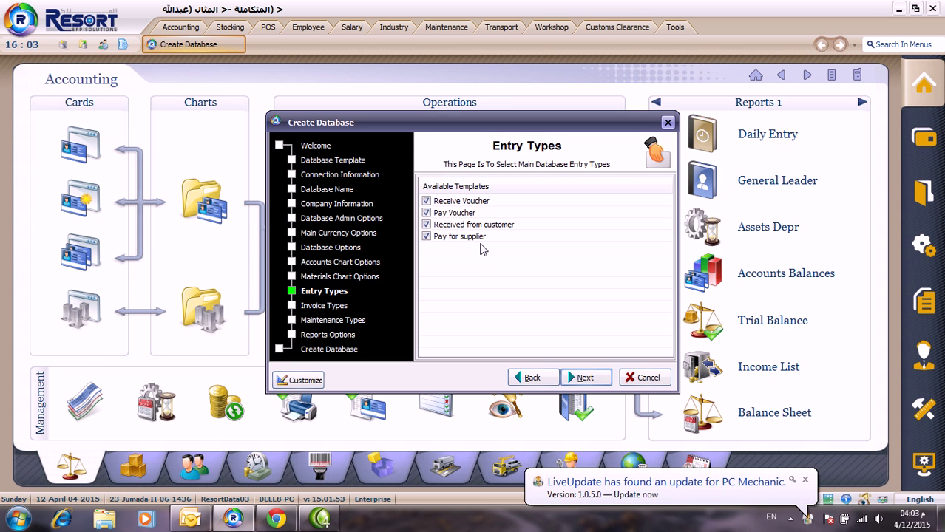
Step: Close the LiveUpdate update notification balloon
click(804, 481)
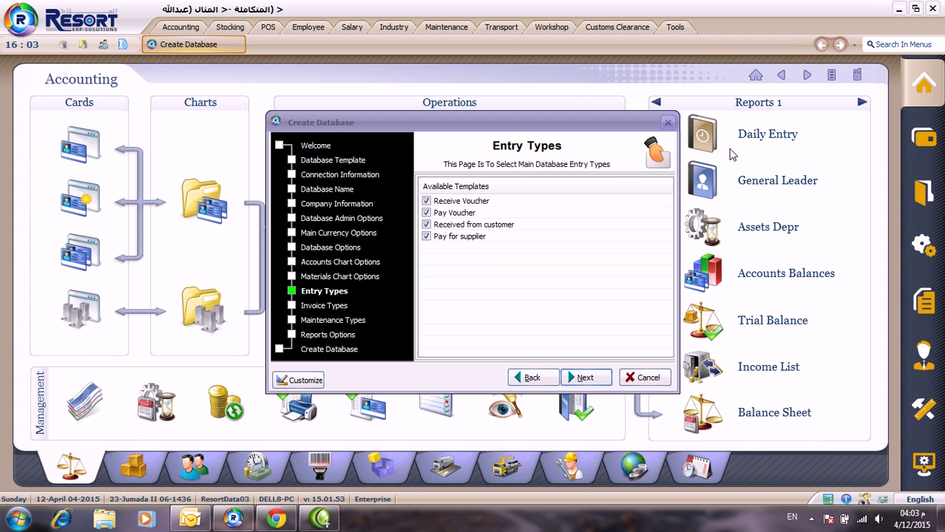
drag(625, 124, 590, 124)
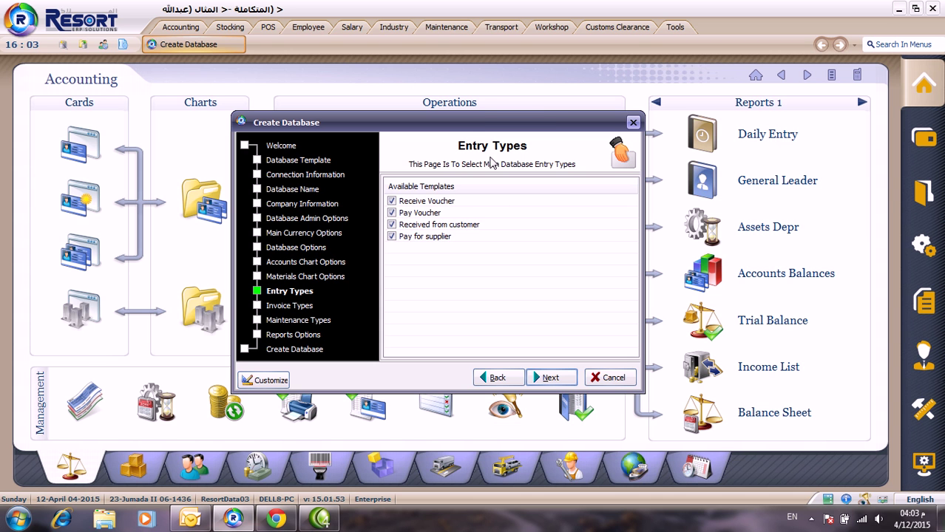
drag(477, 128, 212, 135)
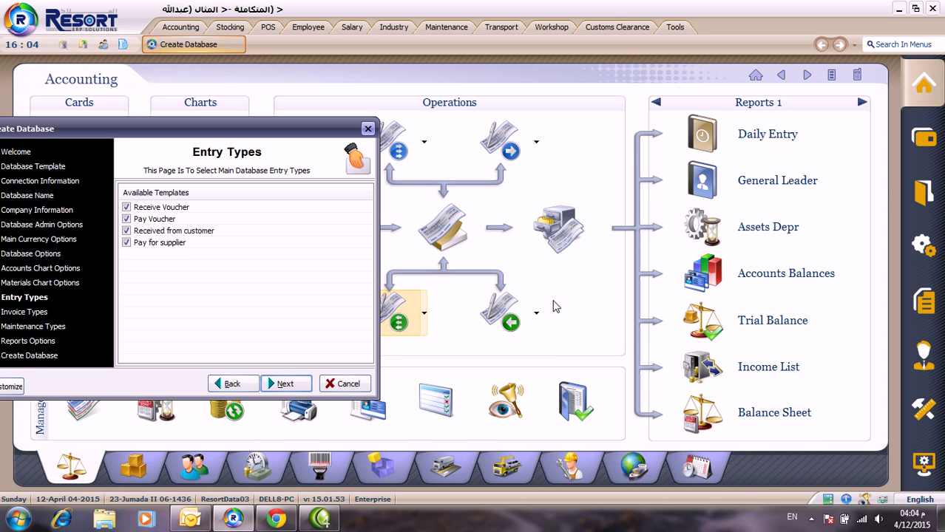
drag(235, 132, 412, 126)
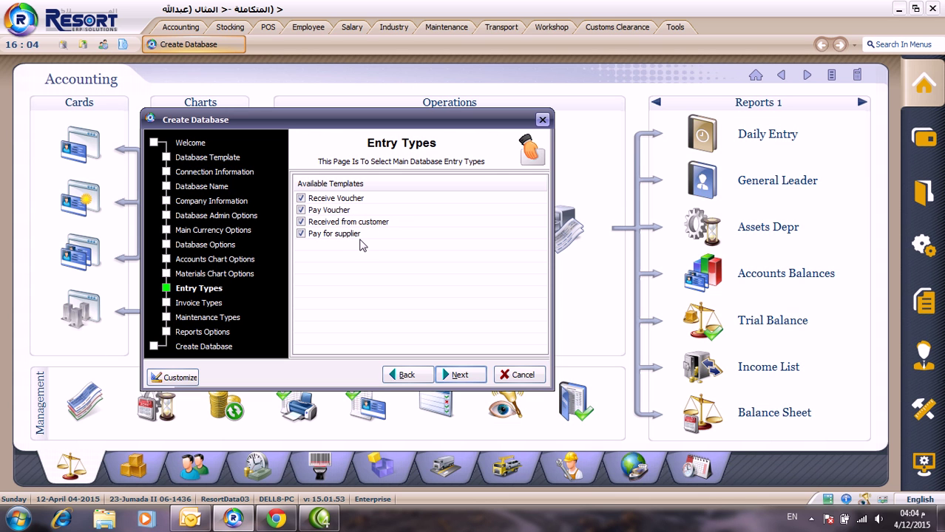
Step: Accept the four entry types, eleven invoice types and empty maintenance types
click(467, 376)
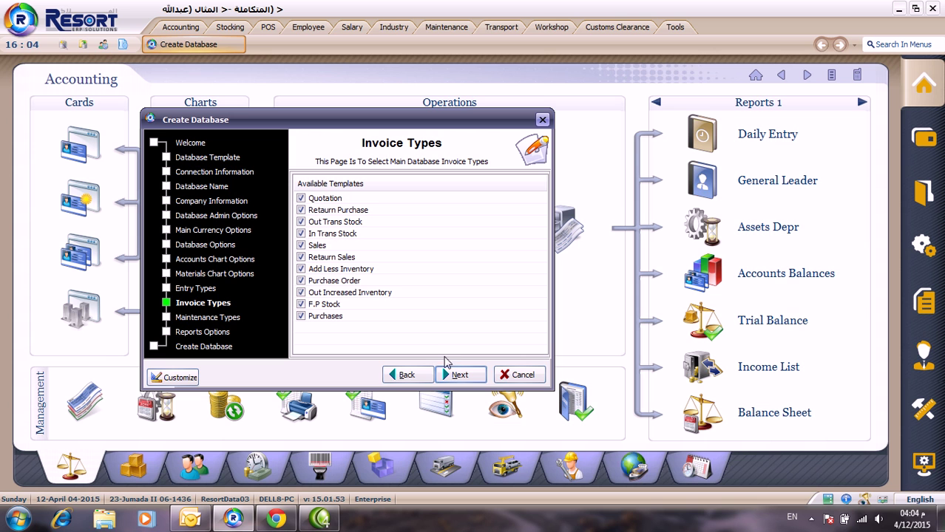
click(464, 376)
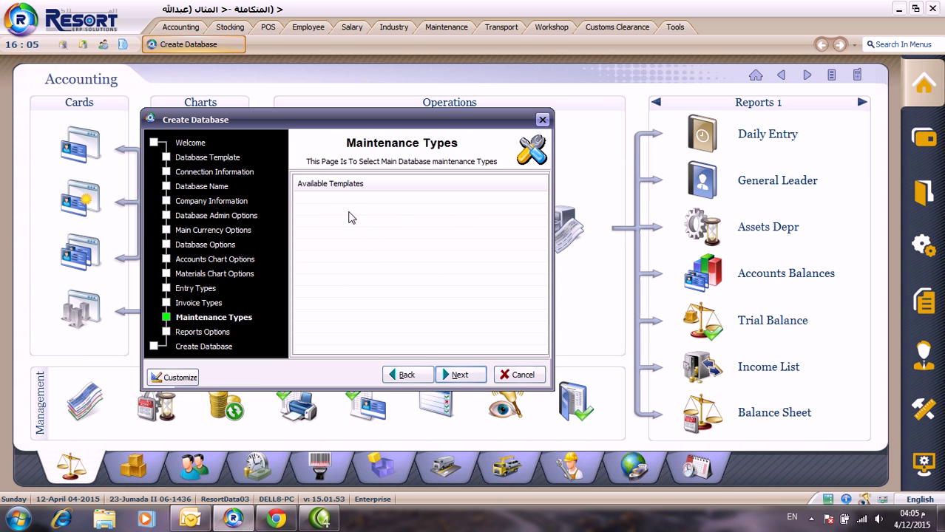
click(458, 377)
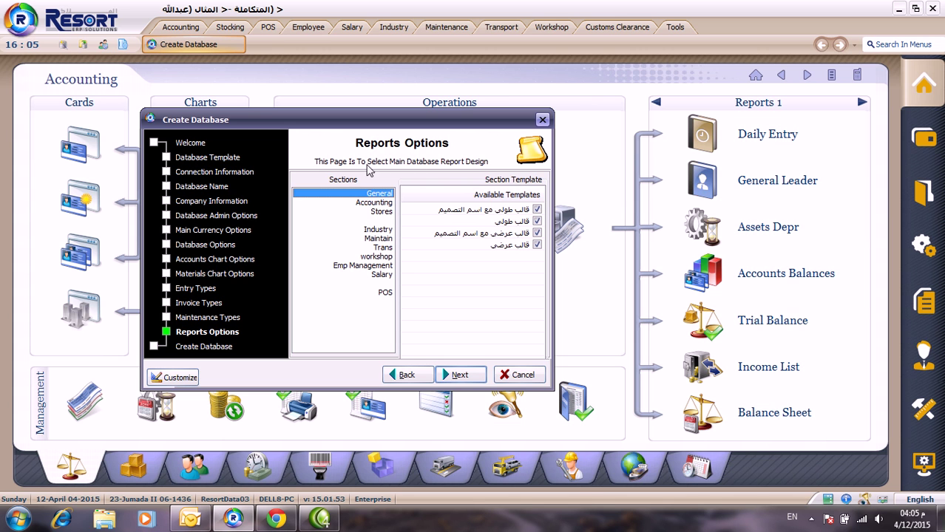
Step: Look through the Accounting, Stores and General report templates, leaving every template ticked
click(389, 204)
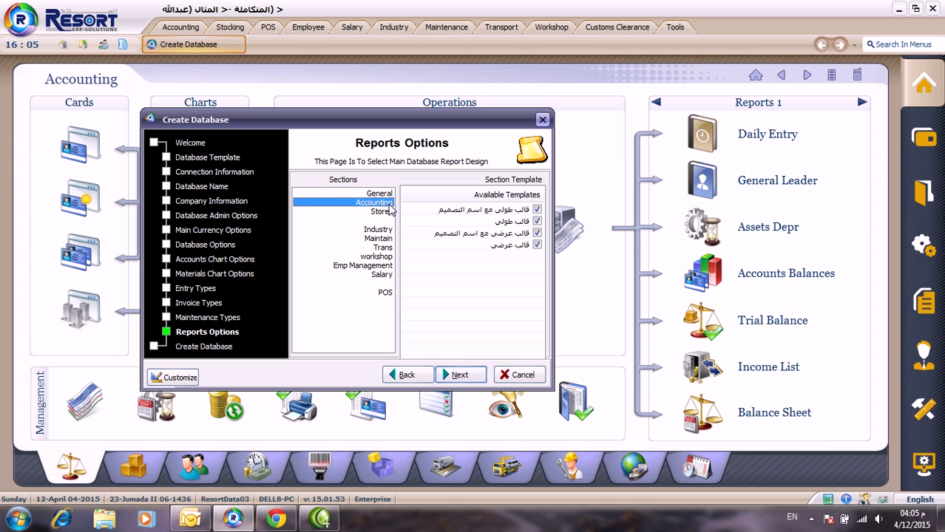
click(388, 212)
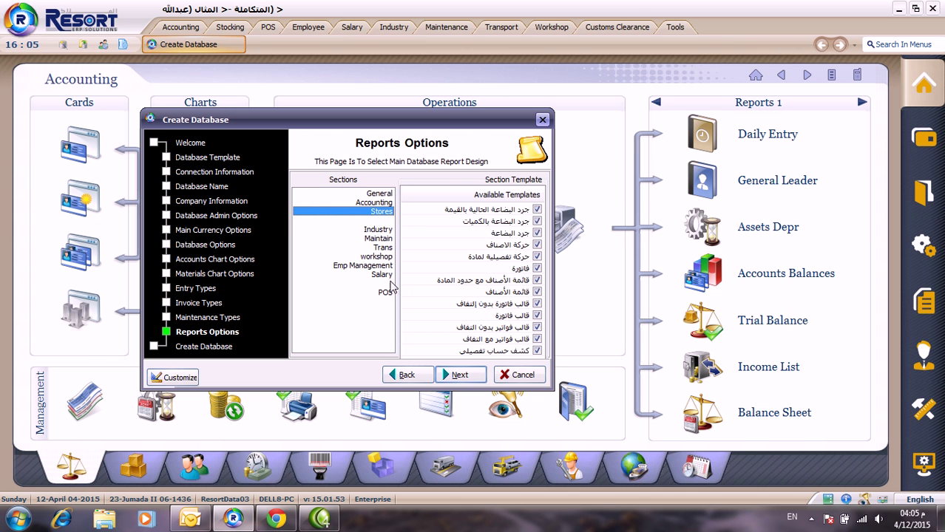
click(381, 203)
click(379, 194)
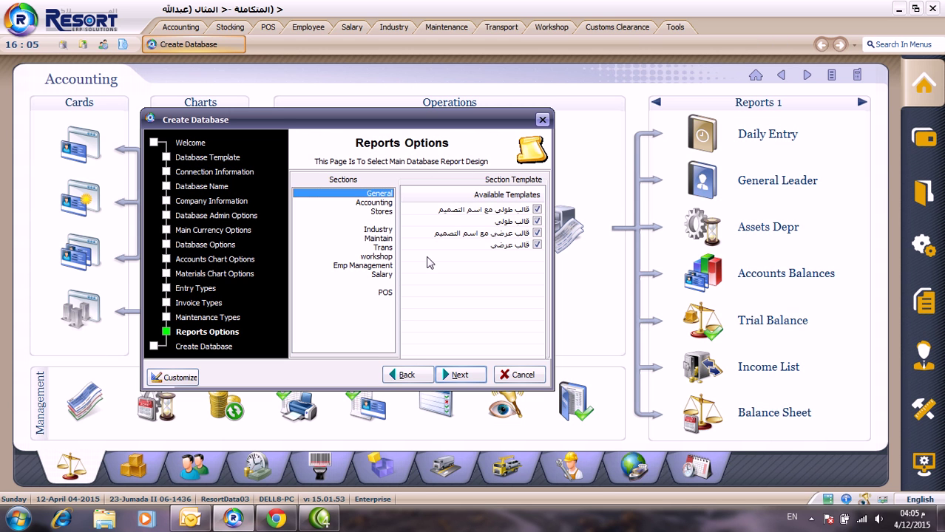
click(381, 204)
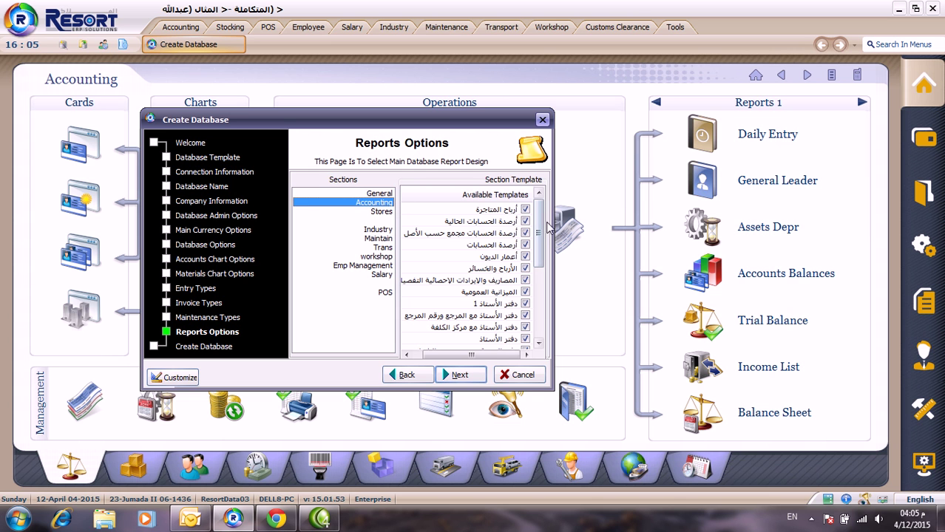
drag(539, 229, 546, 316)
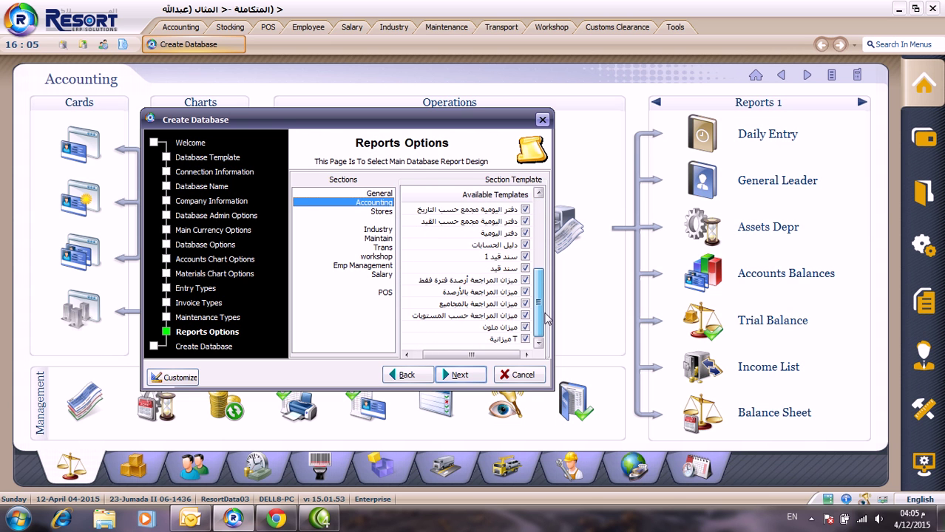
drag(548, 316, 540, 217)
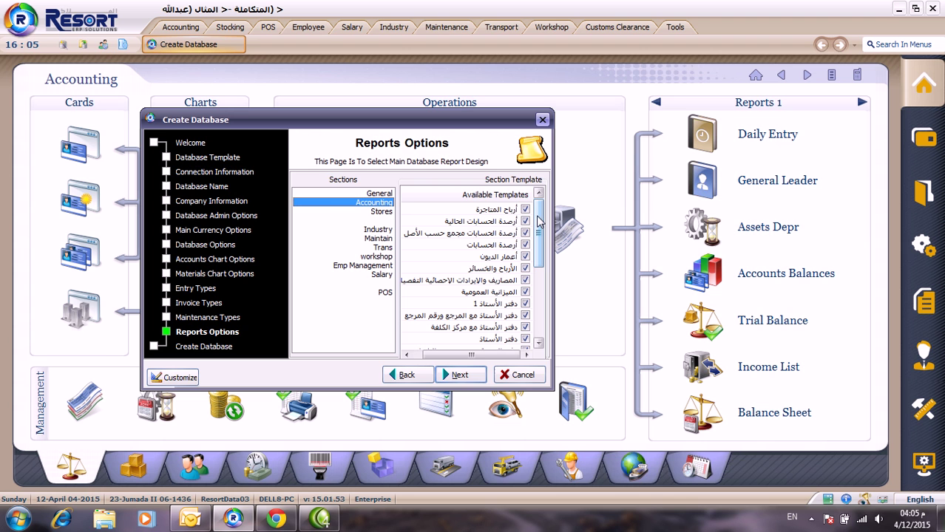
Step: Move to the Create Database summary and scroll its list of selections down to item 38
click(453, 376)
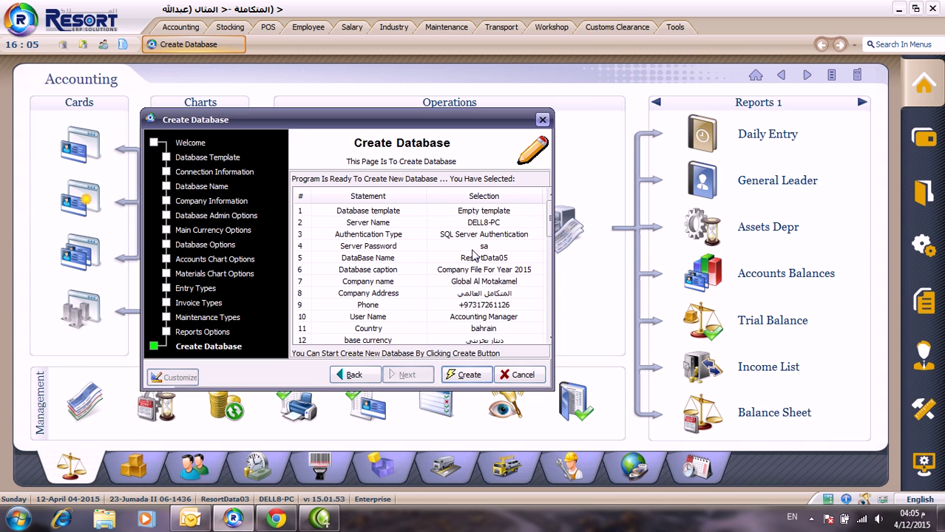
drag(551, 220, 551, 218)
drag(551, 220, 551, 241)
scroll(596, 238, down, 2)
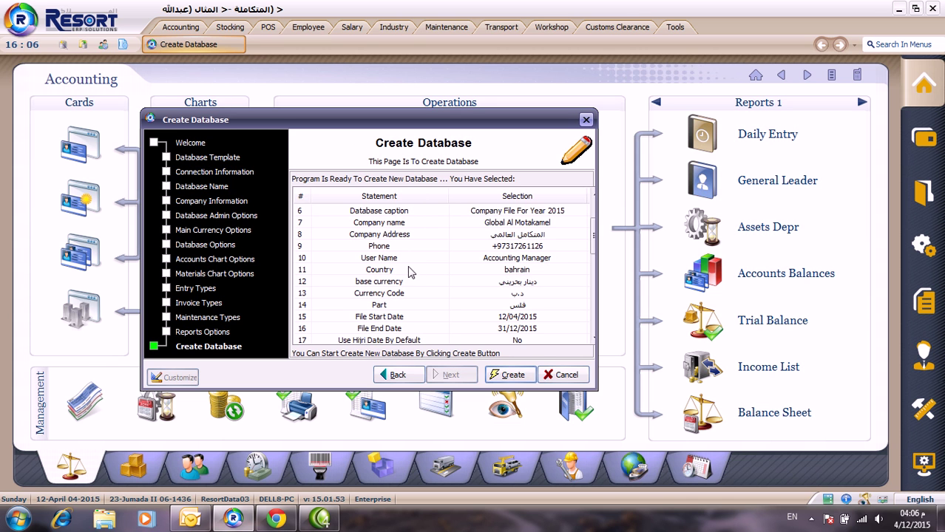
drag(591, 244, 594, 337)
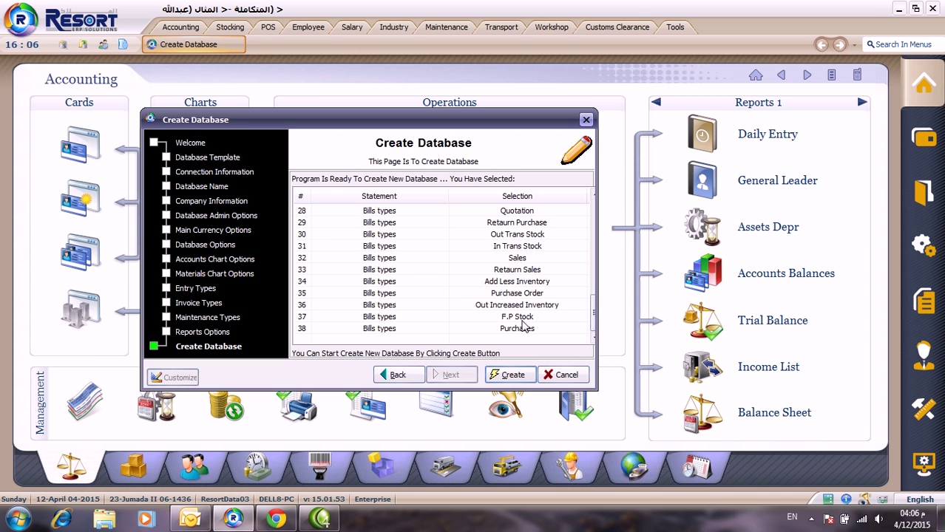
Step: Build the database and wait until every stage reports 'Create database end successfully'
click(513, 375)
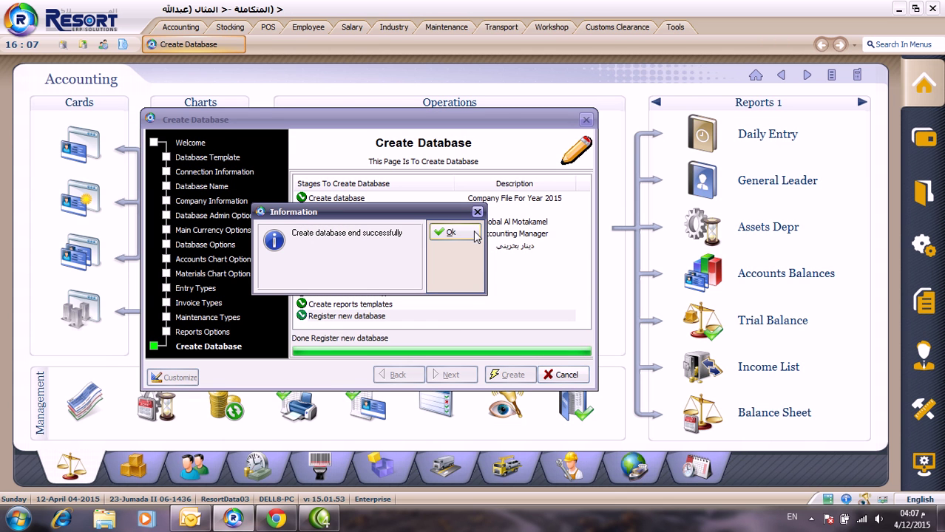
Step: Dismiss the success message and open Accounting for 'Company File For Year 2015'
click(450, 232)
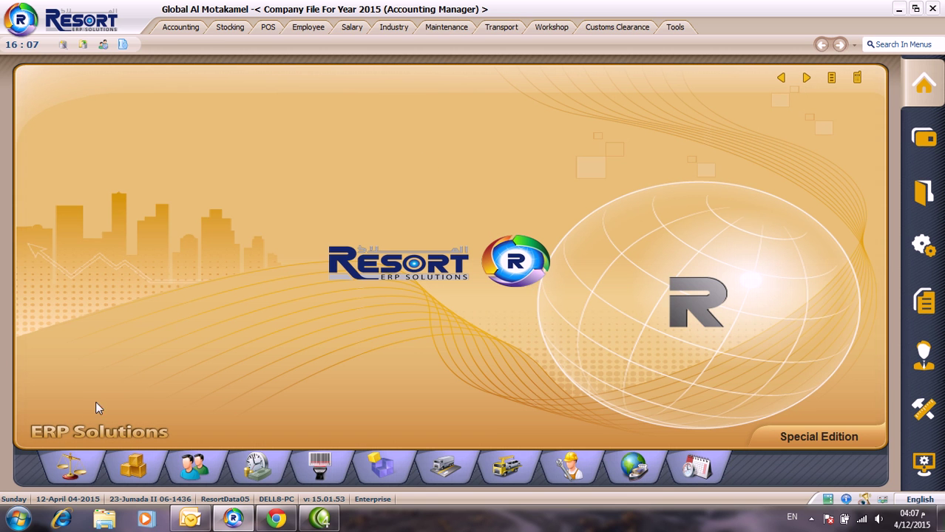
click(72, 466)
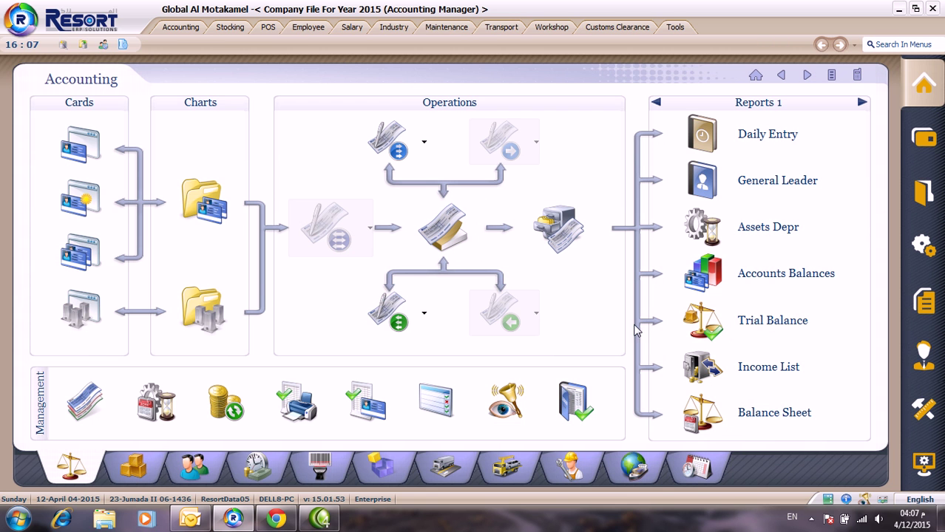